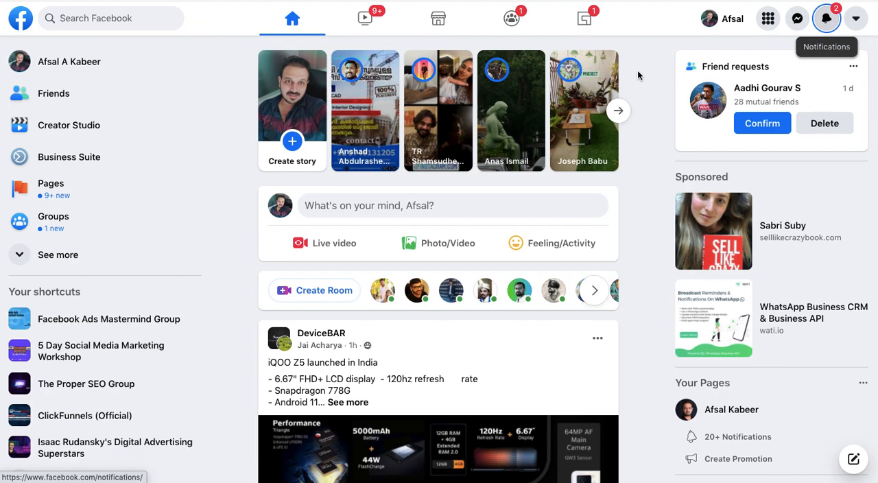
Open Creator Studio from the Facebook home page and start a new video upload post.
click(82, 130)
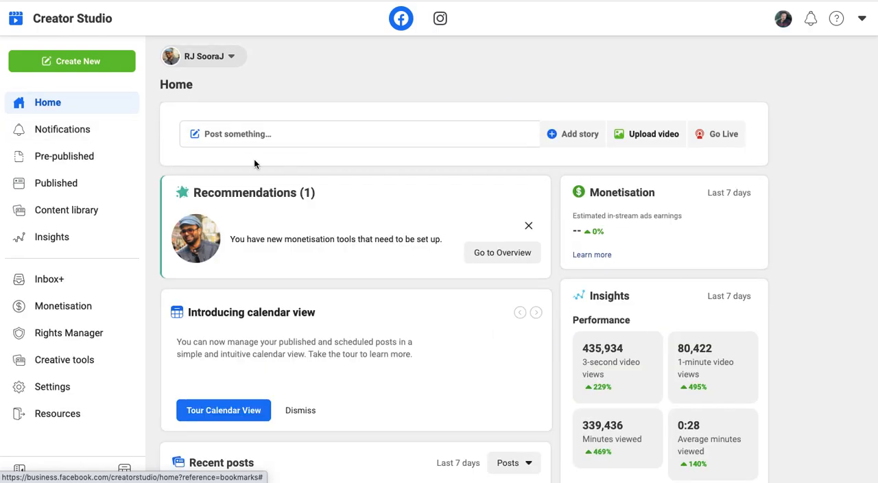
scroll(336, 96, down, 5)
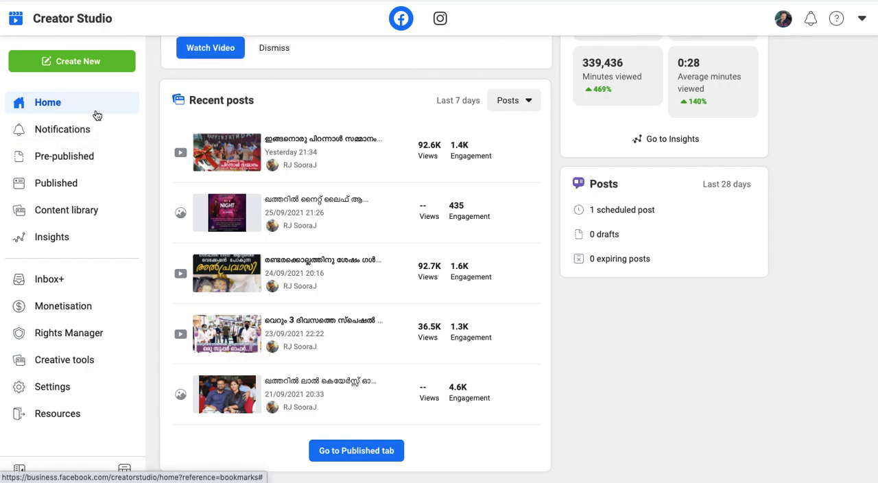
click(65, 74)
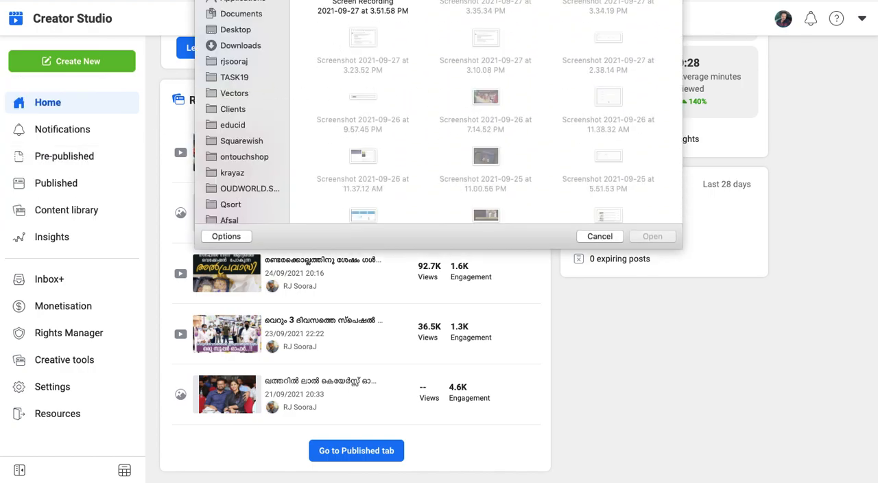
Choose the video file from the ECH Dubai folder inside Youtube_Thumb and upload it.
click(240, 66)
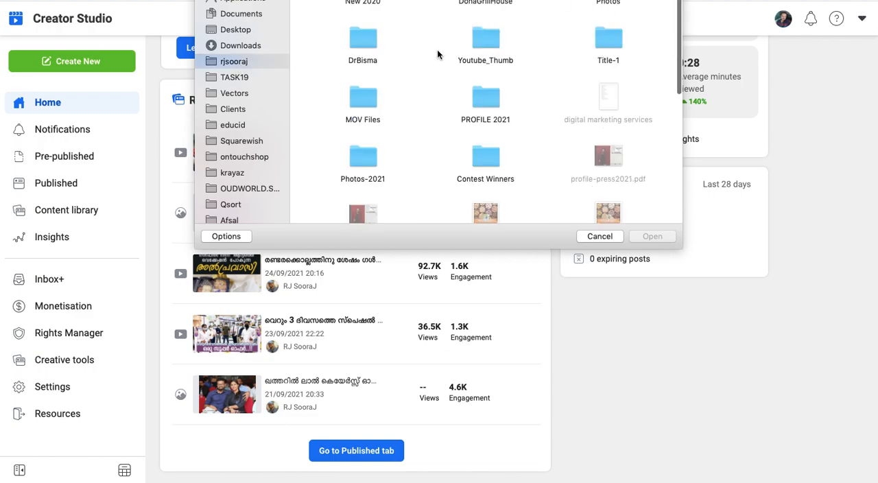
double_click(485, 39)
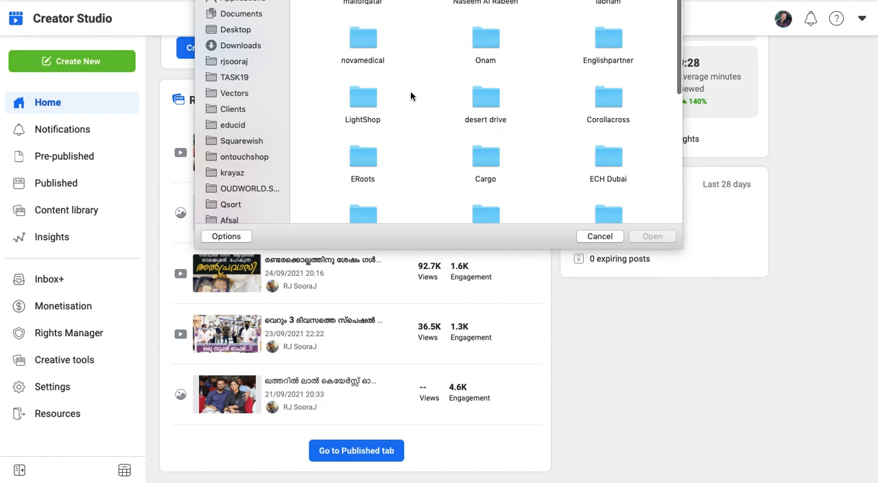
double_click(614, 162)
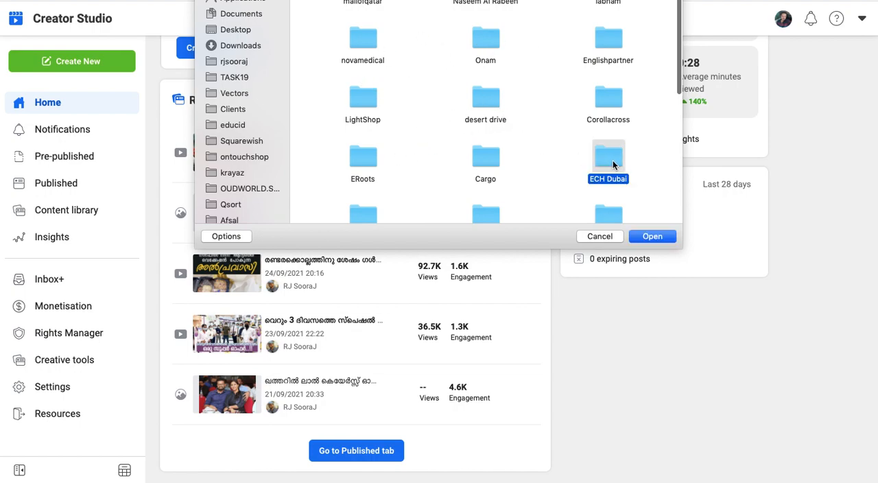
click(648, 240)
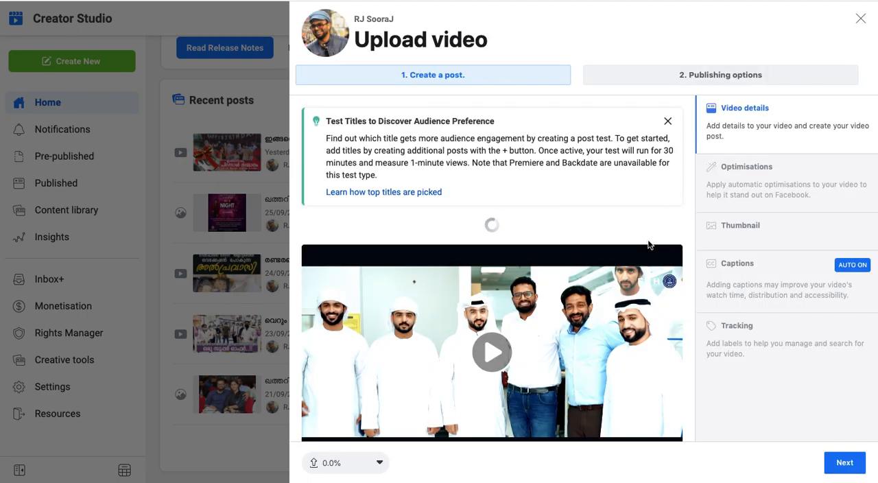
Examine the automatic optimisations offered for the uploaded video alongside its video details.
click(751, 175)
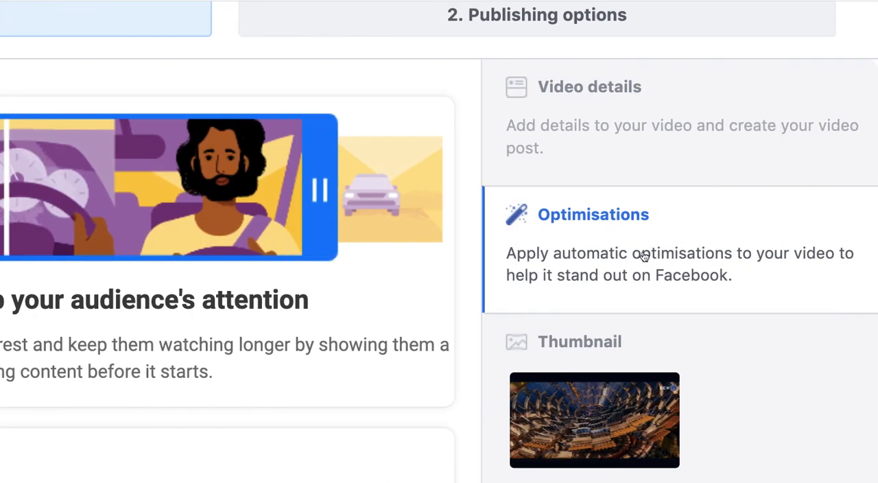
scroll(645, 256, down, 5)
scroll(645, 257, down, 3)
scroll(645, 257, up, 10)
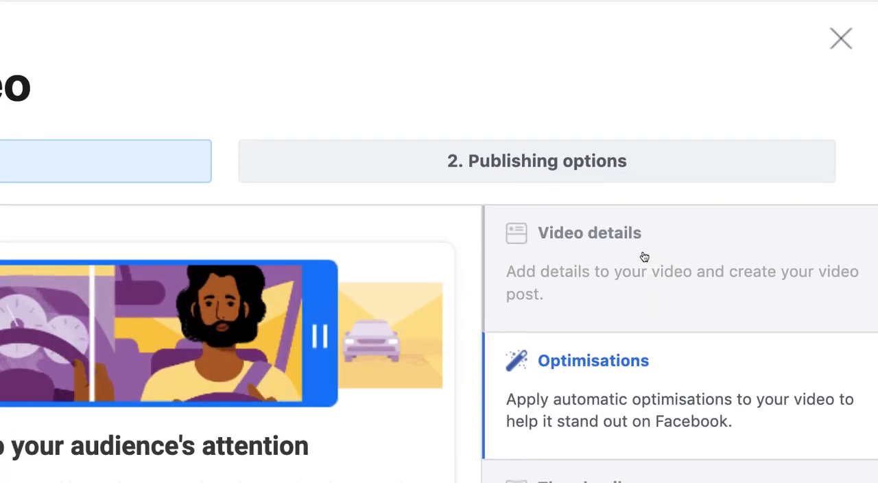
click(645, 256)
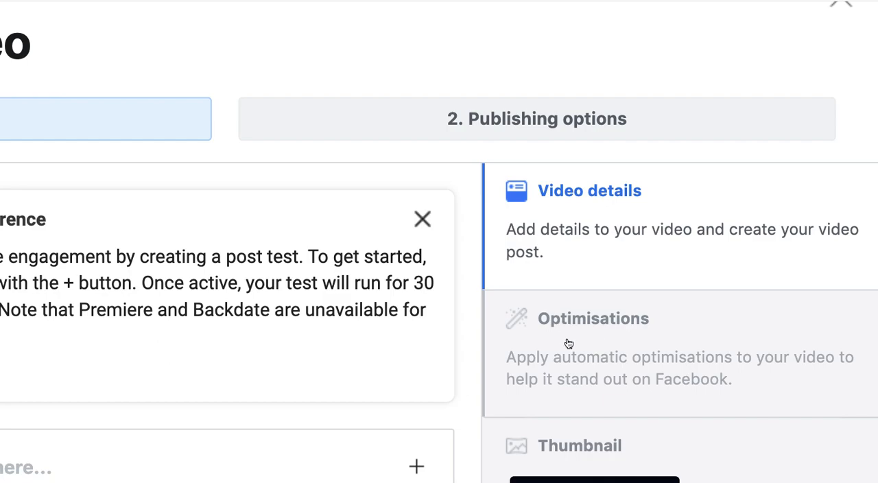
click(568, 343)
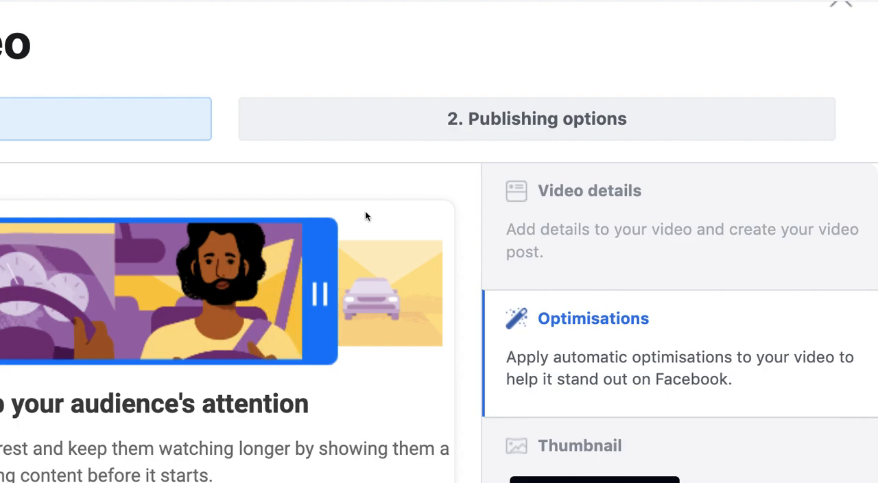
Return to the video details and title the video "demo".
click(445, 126)
scroll(445, 125, left, 3)
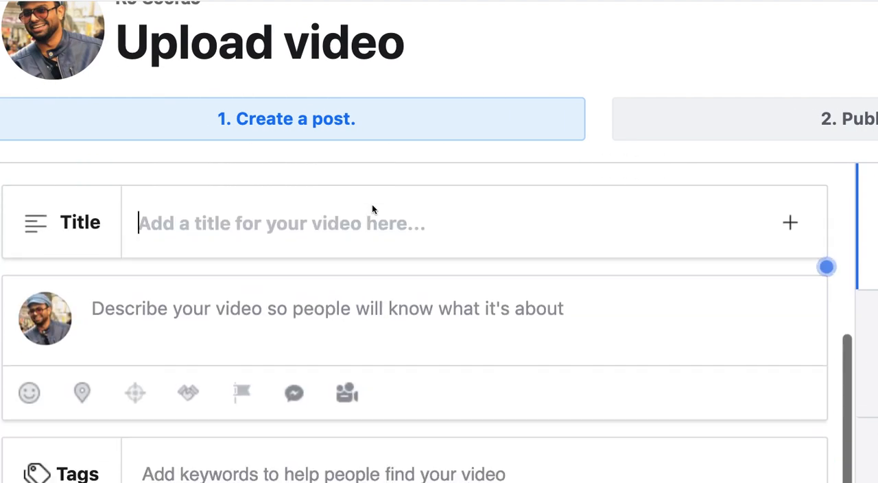
click(510, 124)
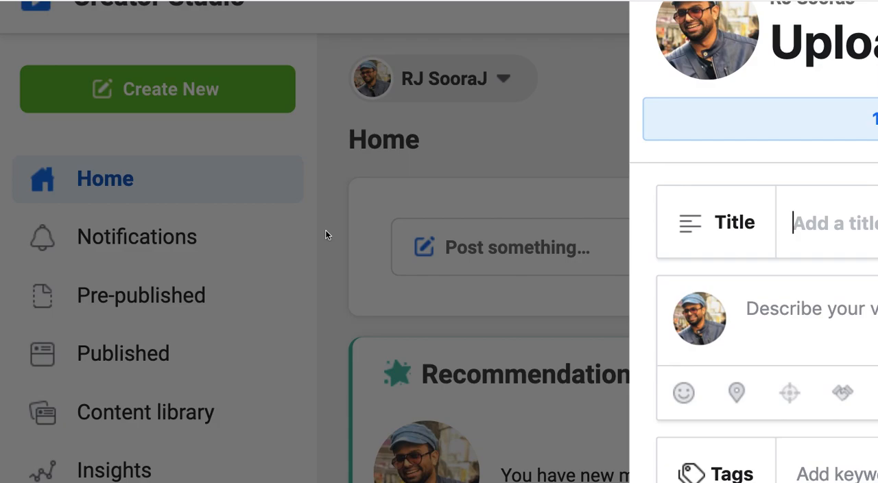
text(demo)
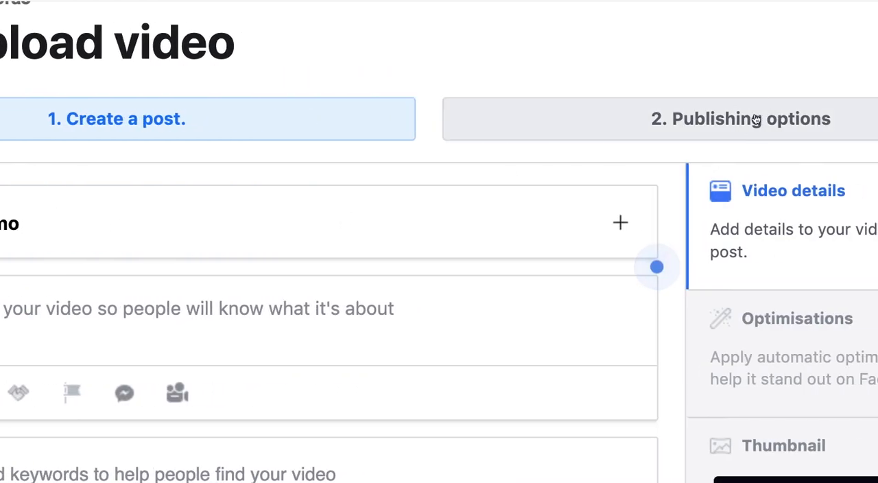
Open the publishing options and examine the choices for when and where the post is published.
click(817, 120)
scroll(453, 217, down, 3)
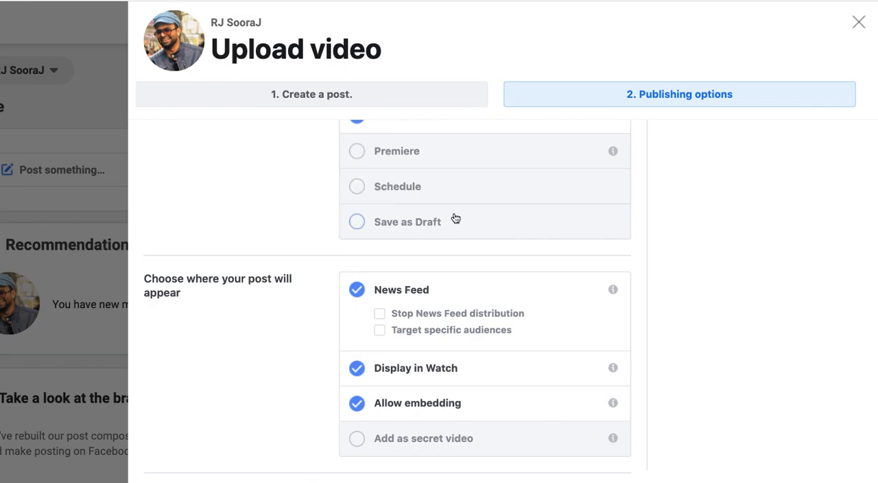
scroll(362, 332, up, 2)
scroll(455, 219, down, 3)
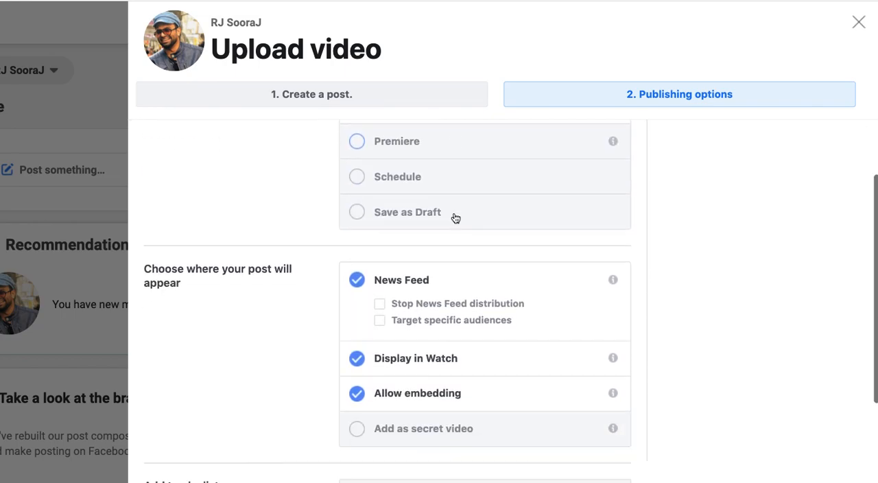
scroll(455, 217, down, 1)
scroll(454, 218, up, 3)
scroll(455, 218, down, 1)
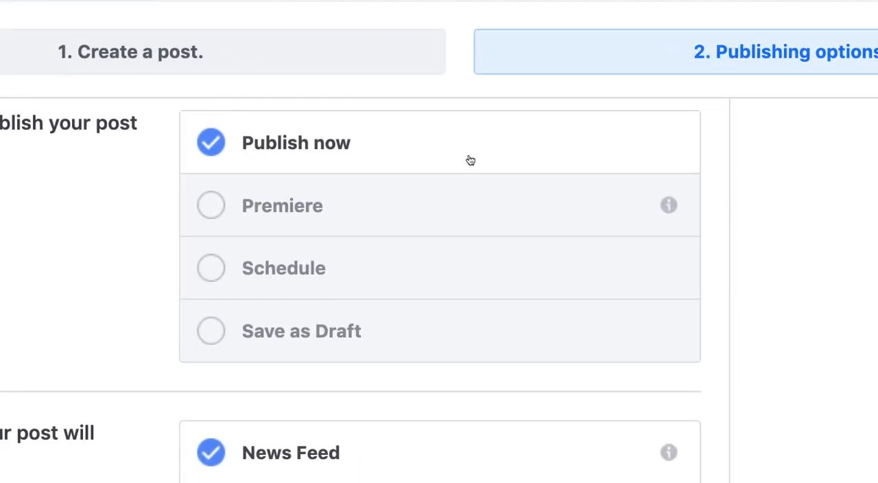
Enable specific audience targeting for News Feed and add Food as a targeted interest.
scroll(304, 281, down, 3)
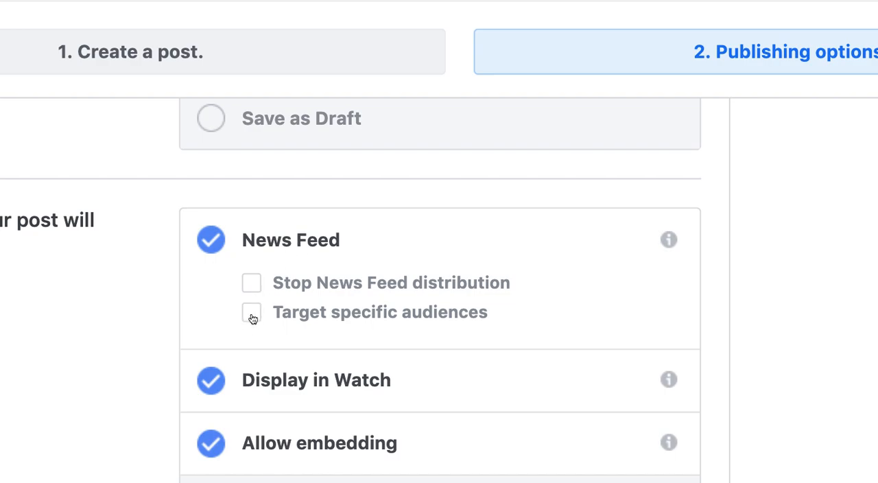
click(252, 312)
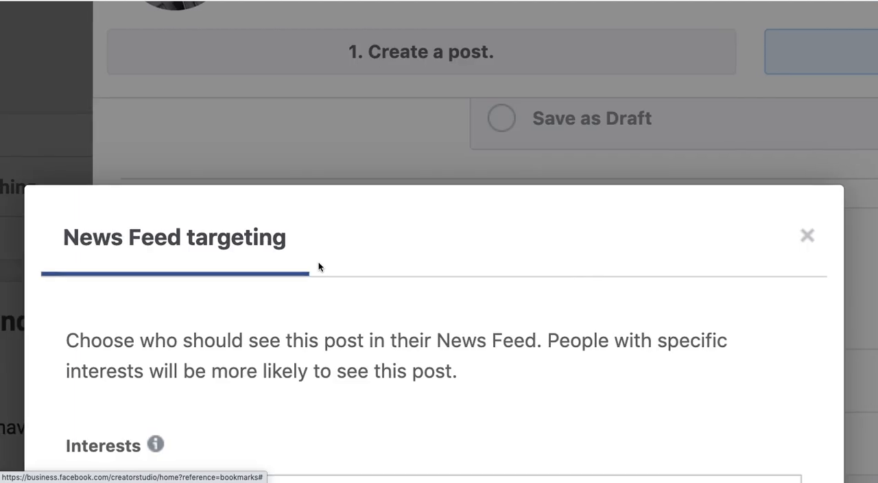
scroll(319, 266, down, 3)
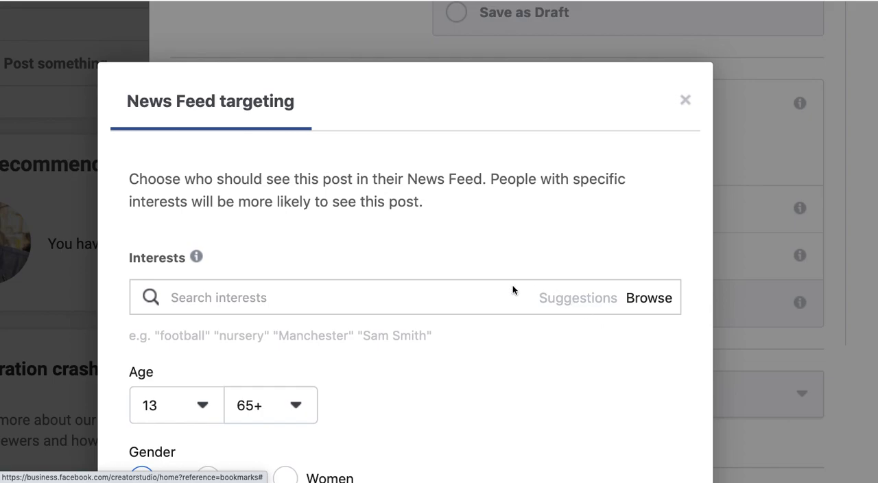
click(457, 302)
text(food)
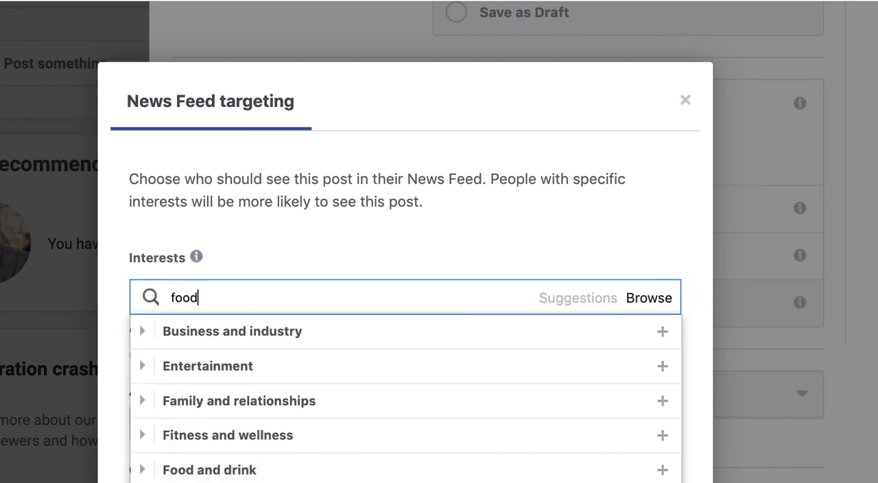
key(Return)
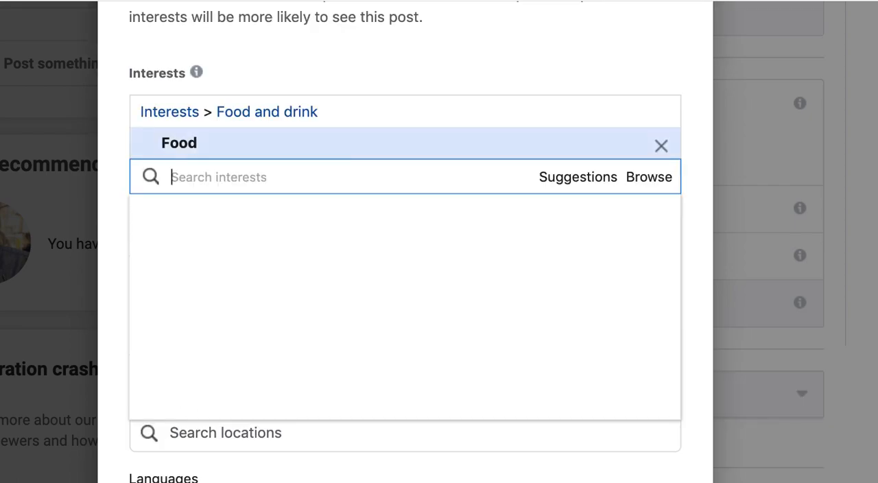
Narrow the Food interest to the more specific Fast food interest.
text(fast food)
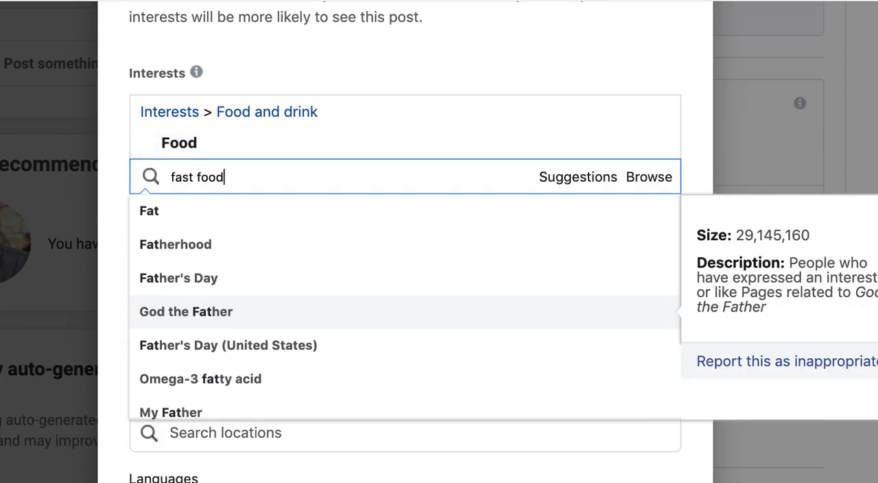
key(Return)
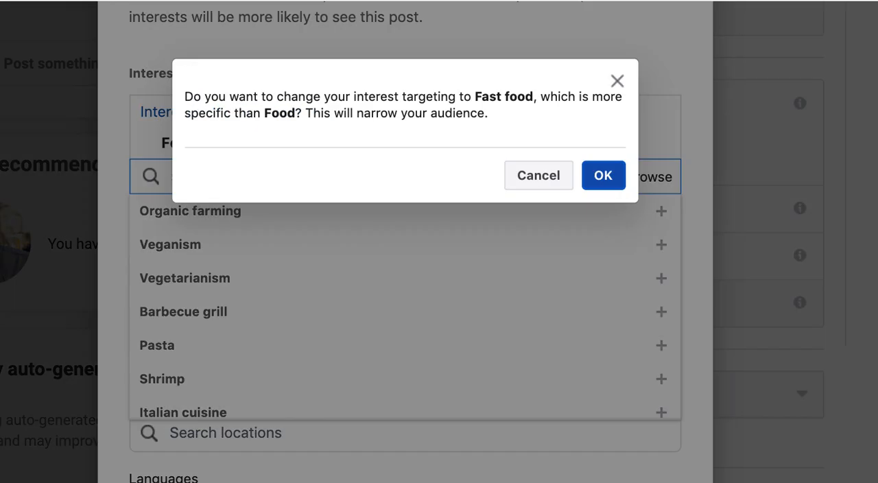
click(603, 176)
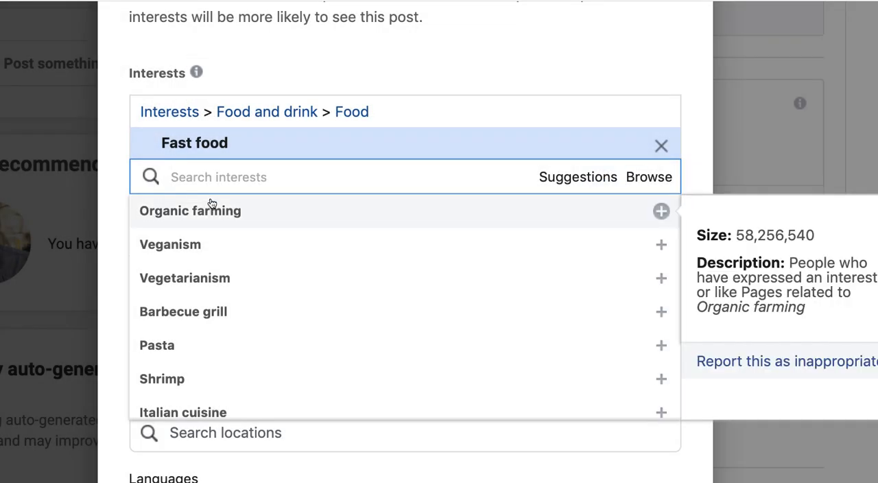
text(birge)
key(BackSpace)
key(BackSpace)
key(BackSpace)
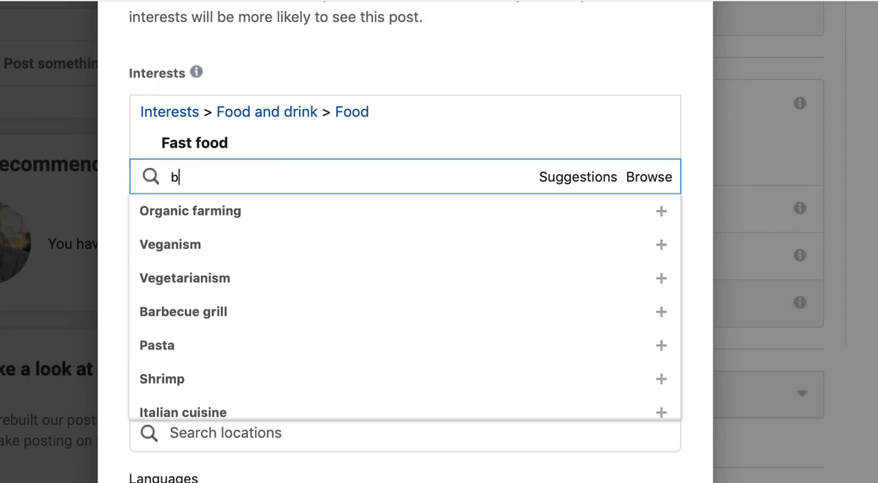
text(urger)
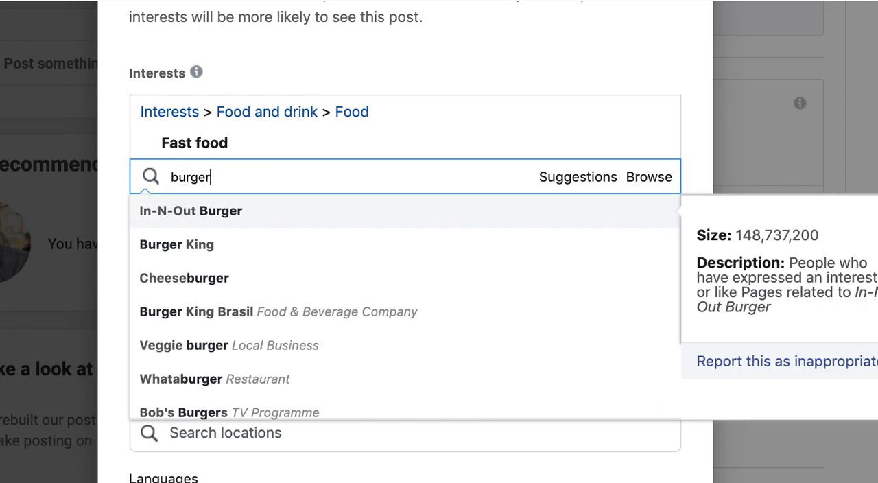
double_click(247, 173)
click(247, 173)
key(BackSpace)
key(BackSpace)
key(BackSpace)
key(BackSpace)
key(BackSpace)
key(BackSpace)
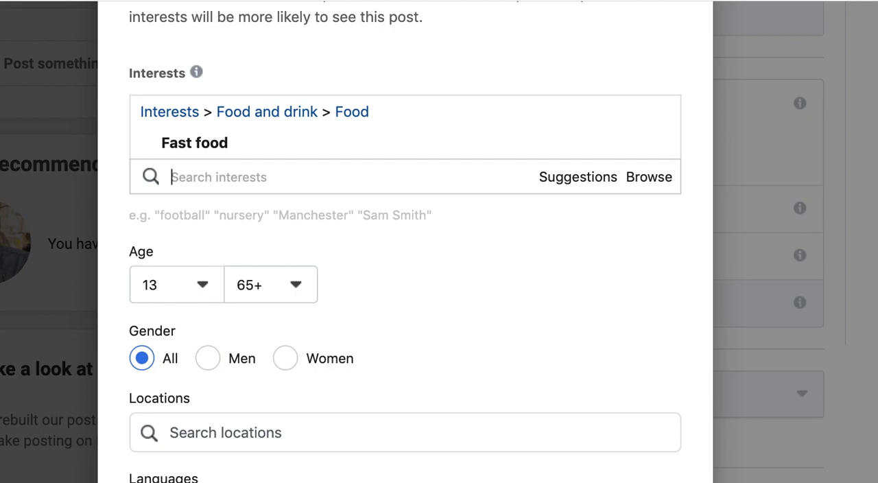
Search the interests for "health" and add Healthcare to the News Feed targeting.
text(health)
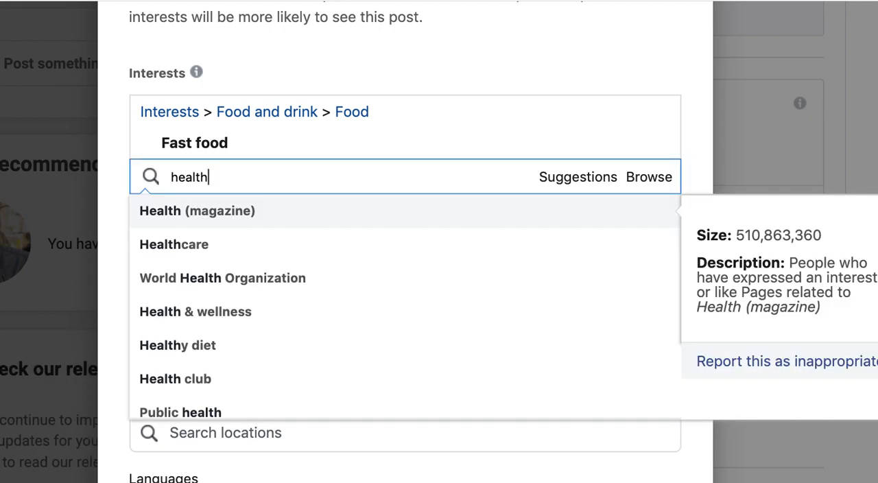
key(Down)
key(Down)
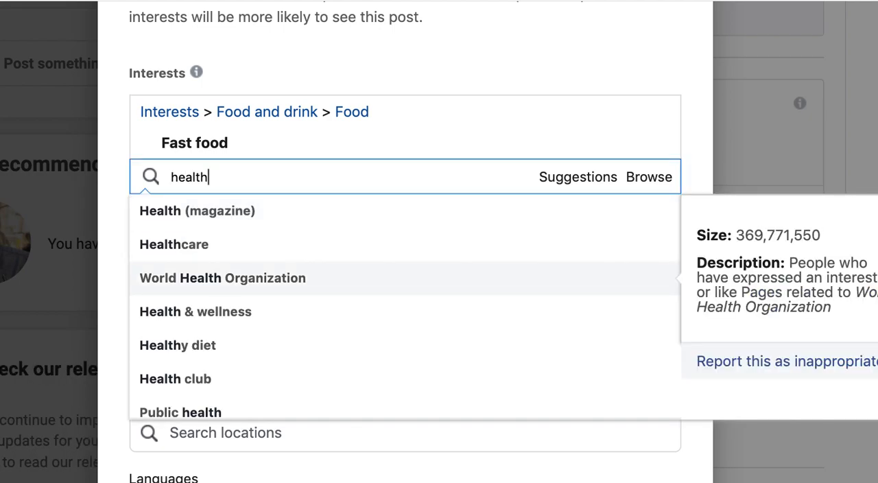
key(Up)
key(Return)
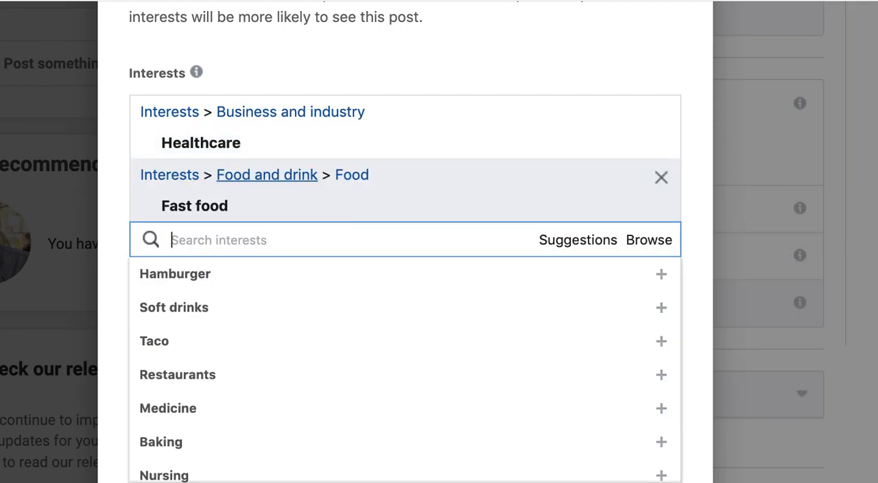
Search the interests for "health wellness" and add Fitness and wellness to the News Feed targeting.
text(health)
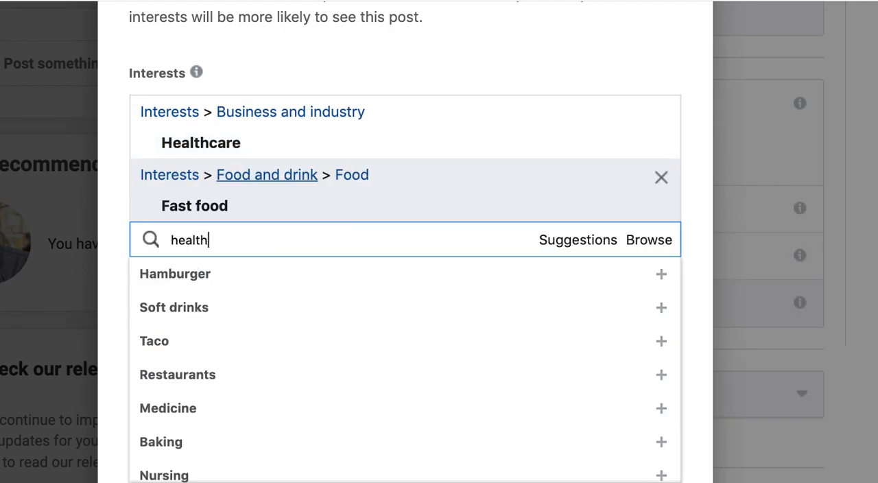
text( wellness)
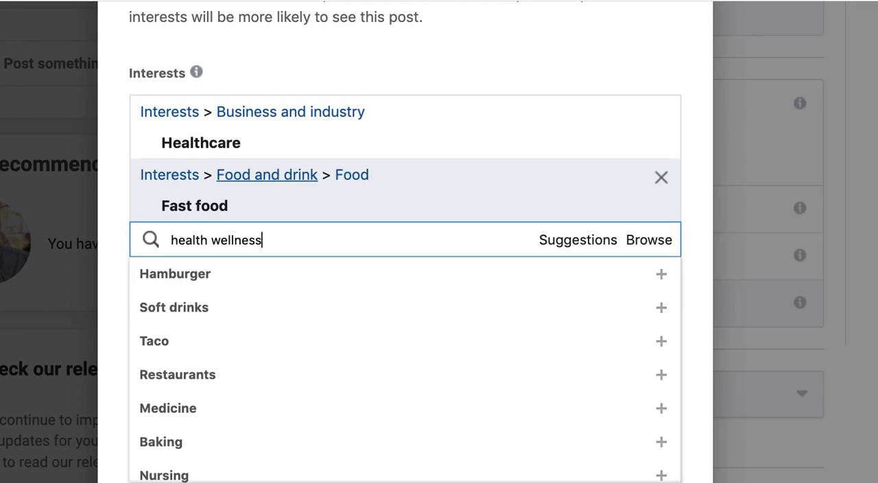
key(Return)
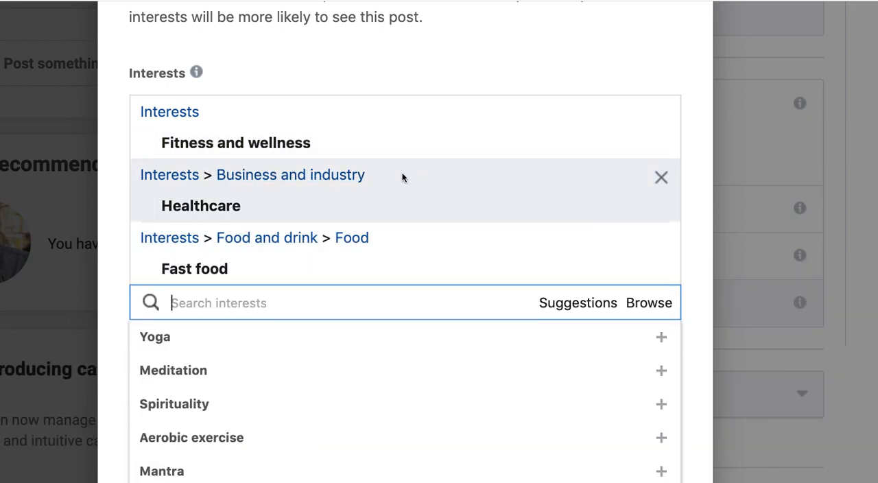
Browse the interest categories, expanding Food and drink and its Cuisine subcategory, and close the list without adding any.
click(649, 302)
scroll(515, 342, down, 2)
scroll(515, 343, up, 2)
scroll(515, 342, down, 2)
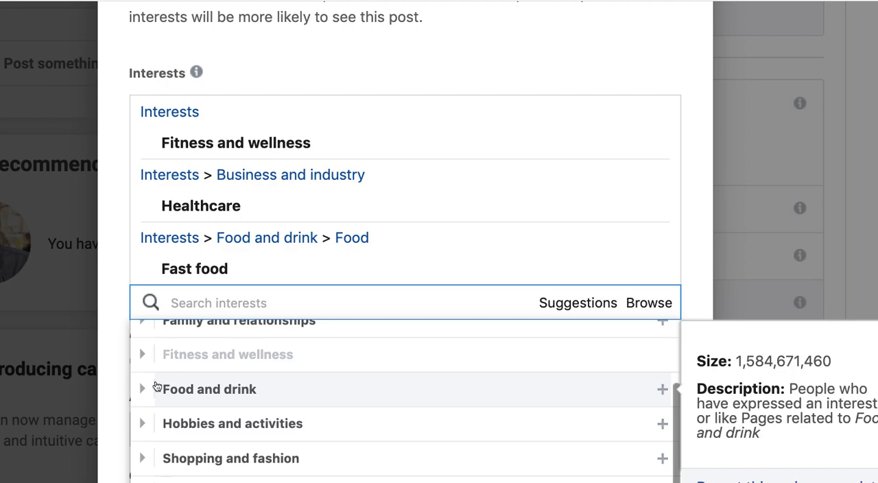
click(151, 389)
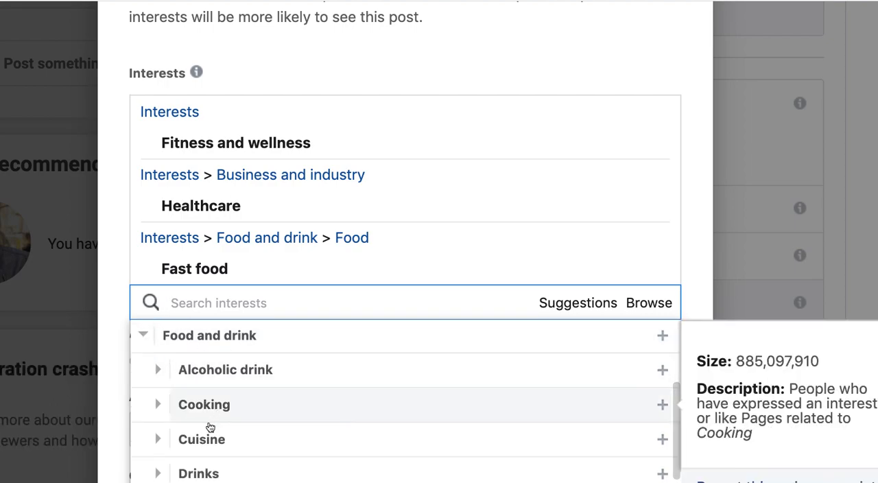
scroll(188, 398, down, 2)
click(158, 381)
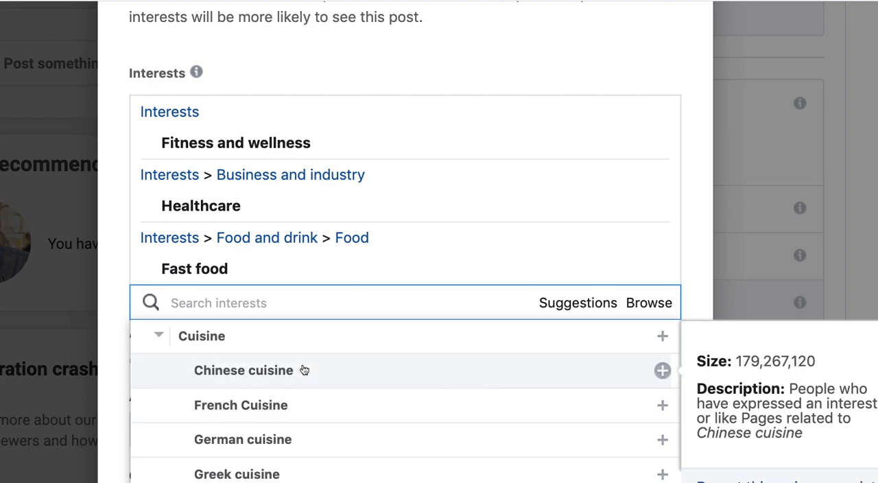
scroll(304, 370, down, 3)
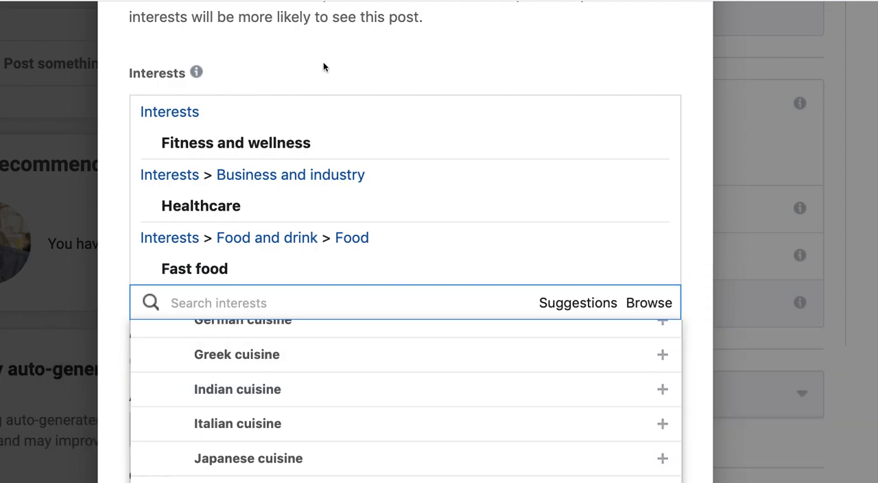
click(323, 67)
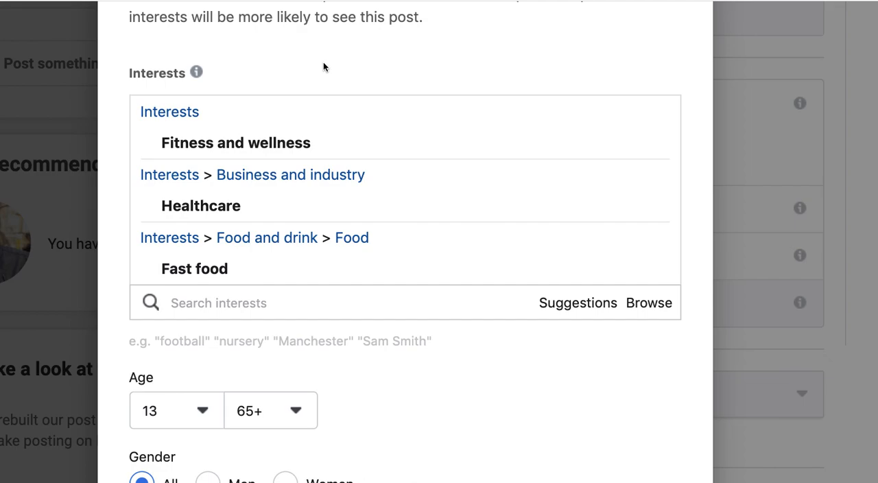
Add India and United States as targeted locations, and narrow India to Kerala.
scroll(361, 246, down, 5)
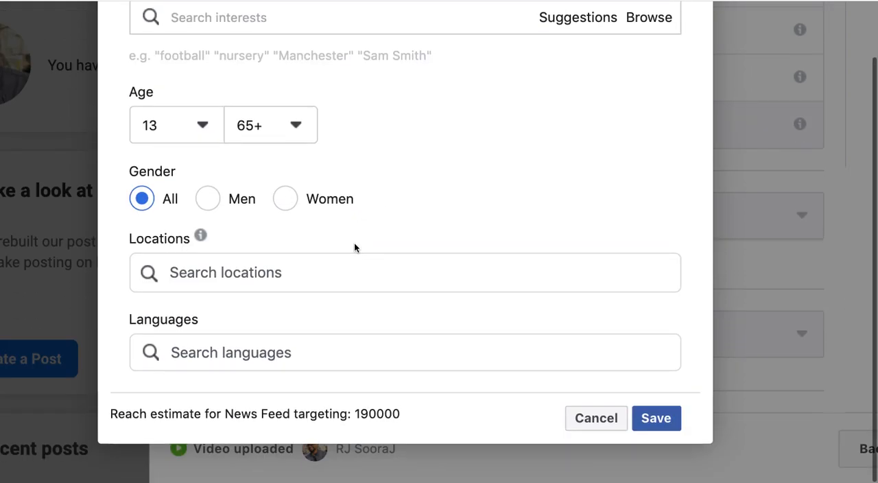
click(235, 272)
text(india)
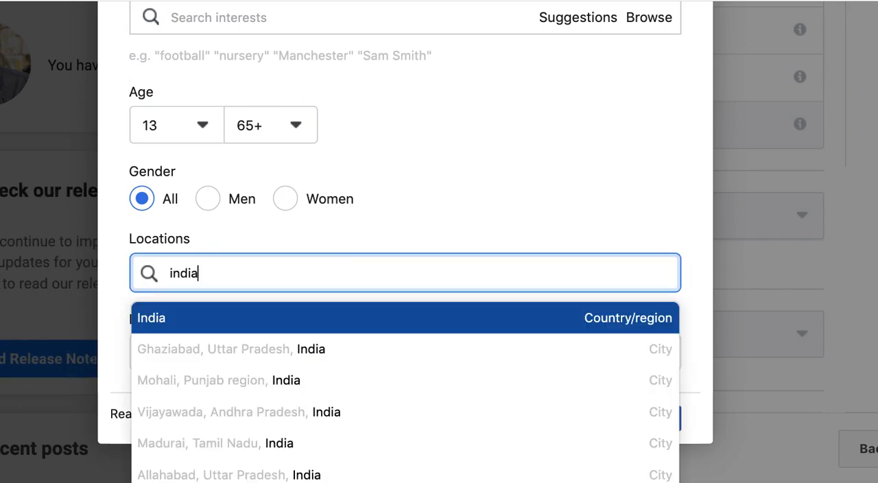
key(Return)
mouse_move(208, 420)
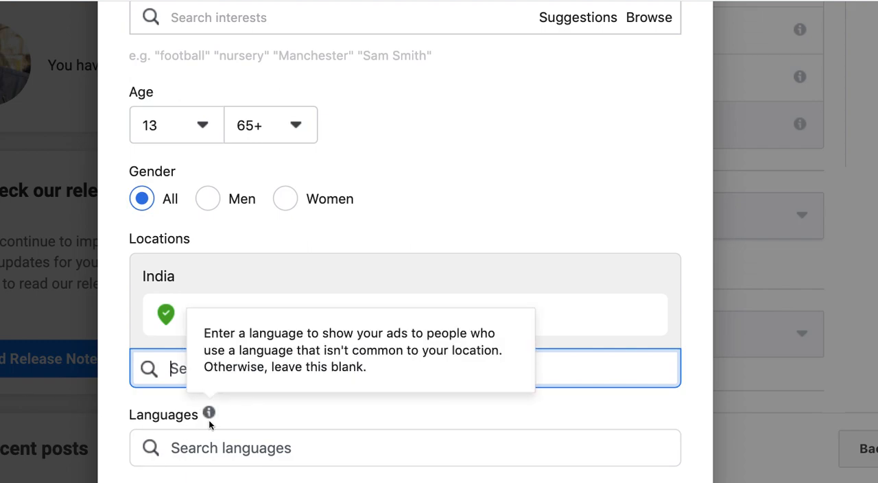
text(united state)
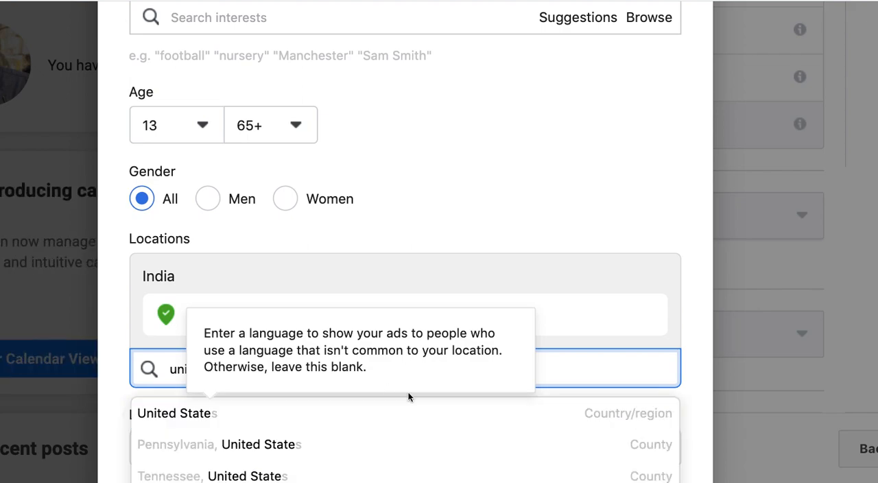
click(334, 405)
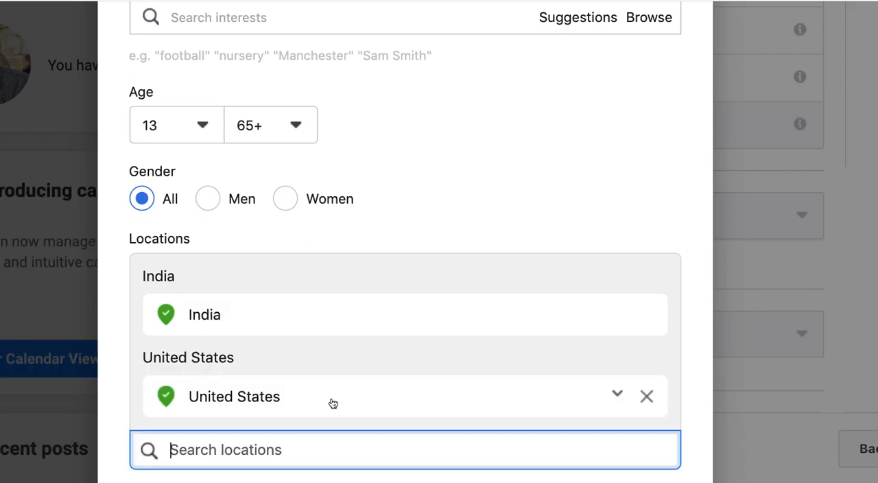
text(kerala)
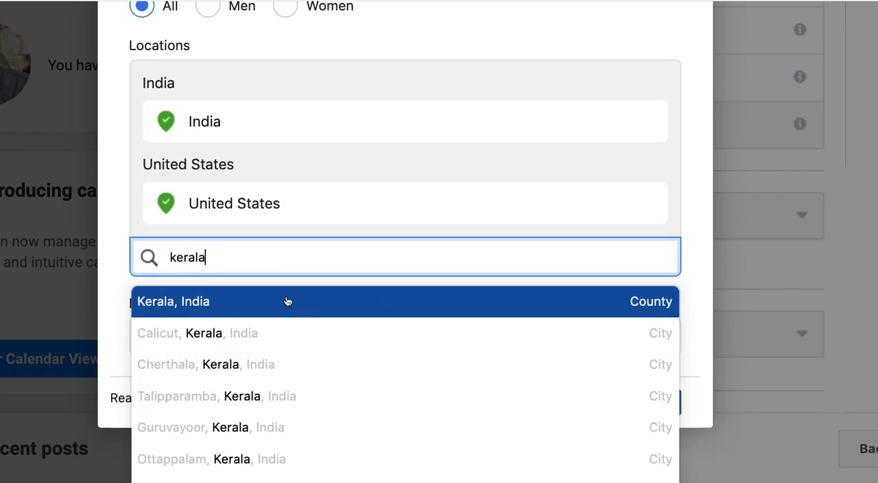
click(287, 299)
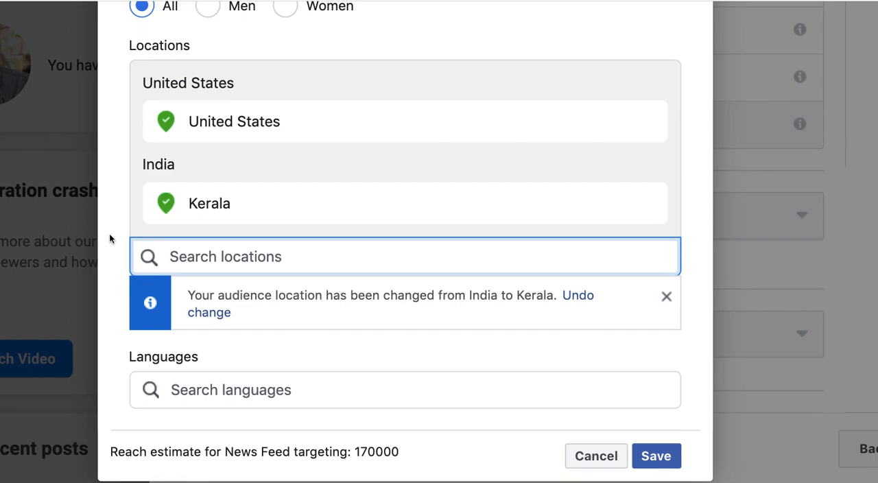
Add Malayalam as a targeted language for the News Feed audience.
click(192, 391)
text(ma)
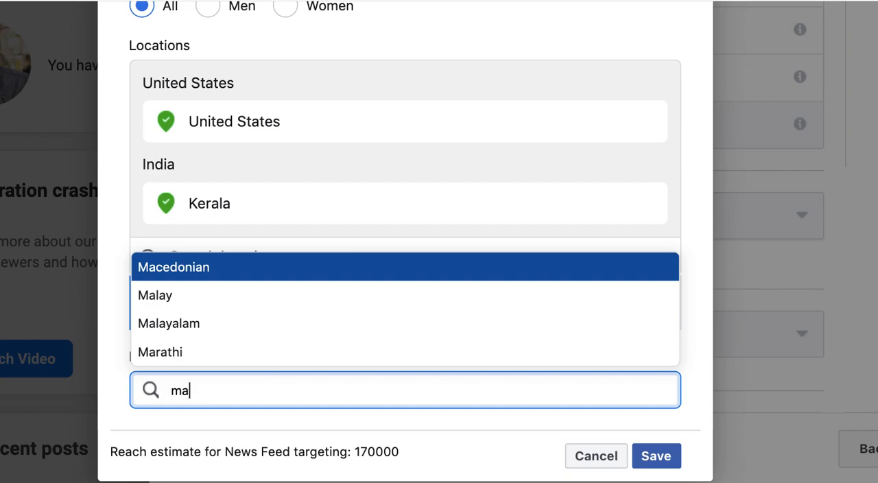
text(layal)
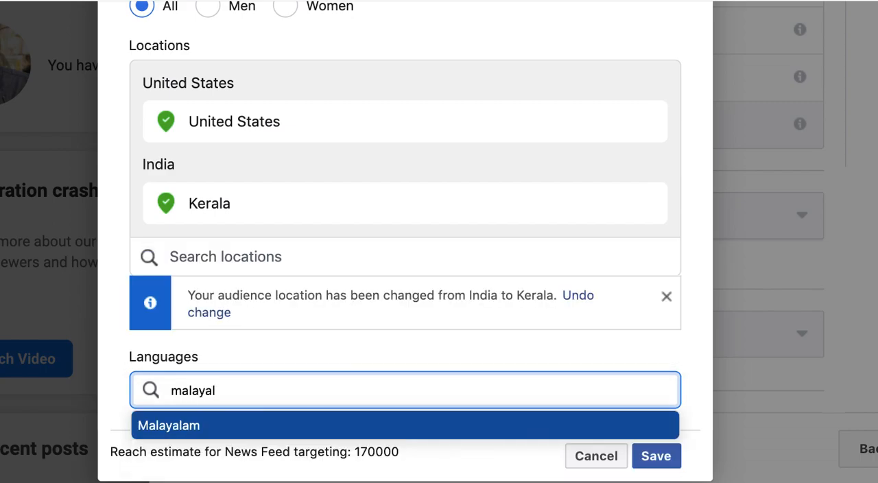
key(Return)
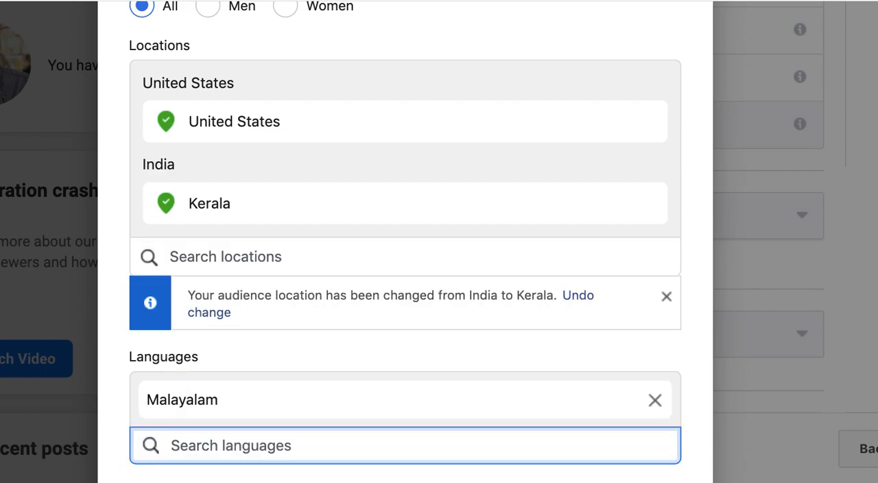
scroll(297, 361, down, 3)
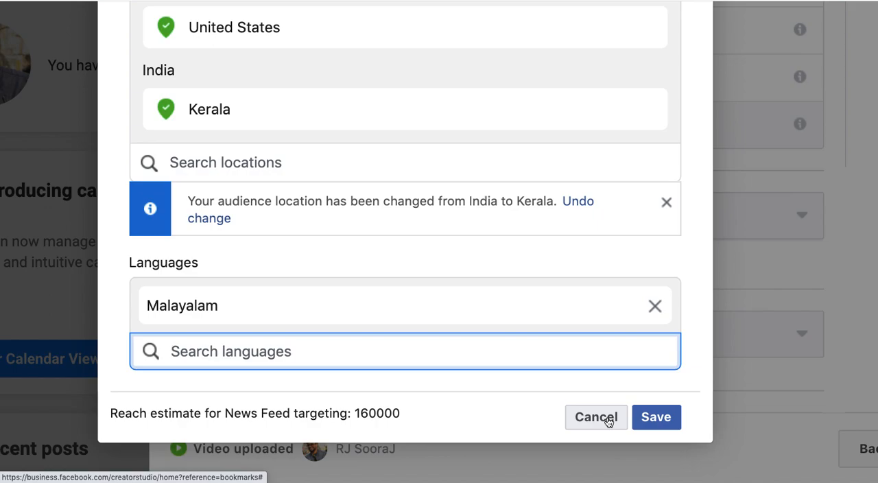
Close the News Feed targeting dialog without saving and look over the publishing options.
scroll(608, 420, up, 10)
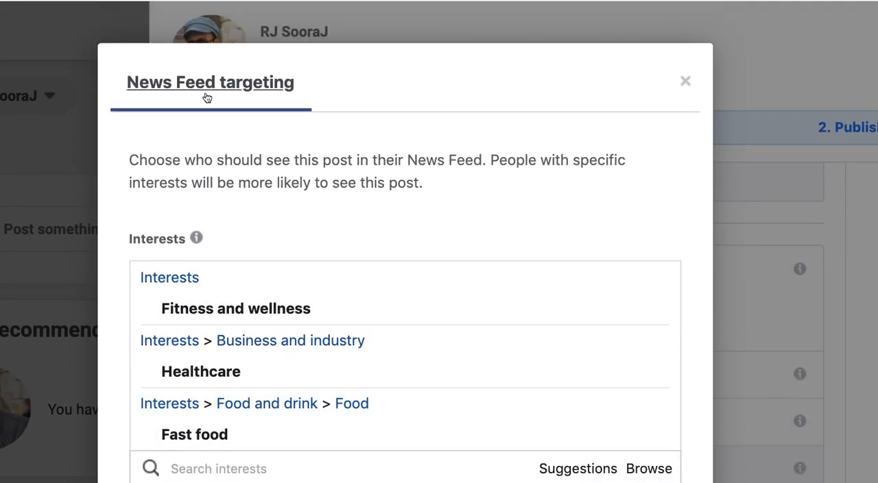
click(686, 83)
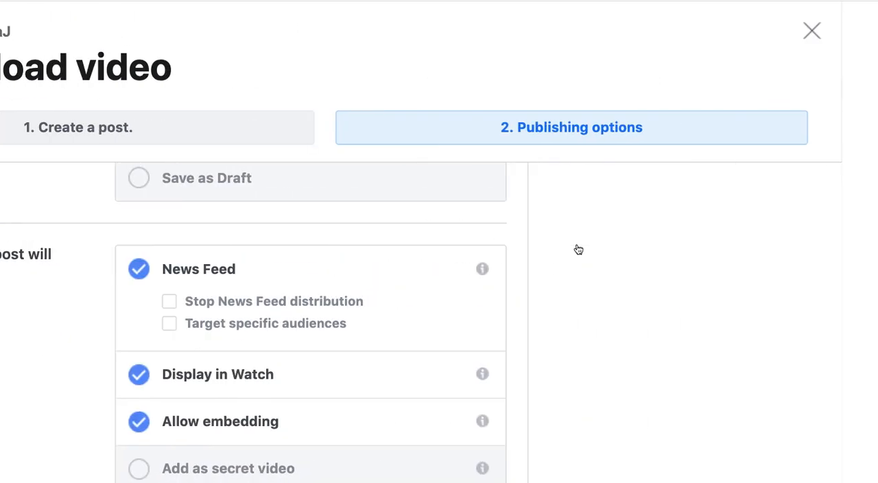
scroll(579, 248, left, 4)
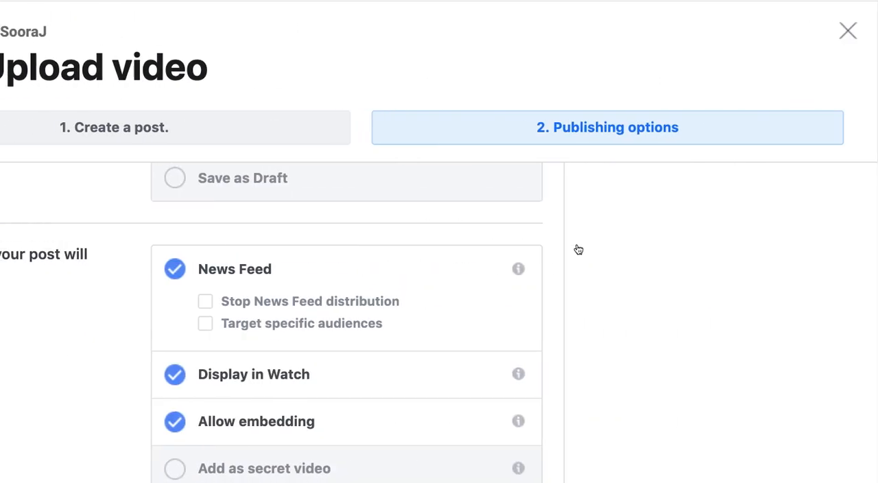
scroll(578, 249, up, 4)
scroll(579, 248, right, 3)
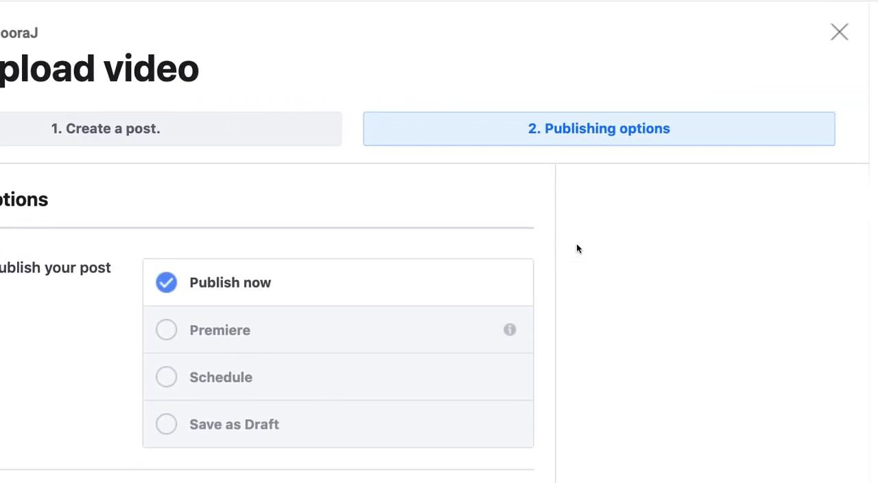
scroll(364, 241, down, 3)
scroll(365, 239, up, 3)
Return to the Create a post stage and review the smart preview information in the video's Optimisations.
click(214, 125)
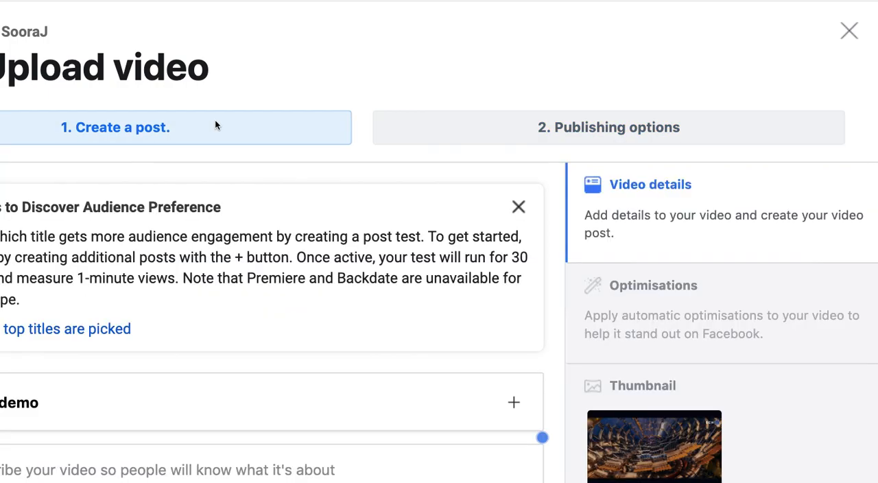
click(645, 312)
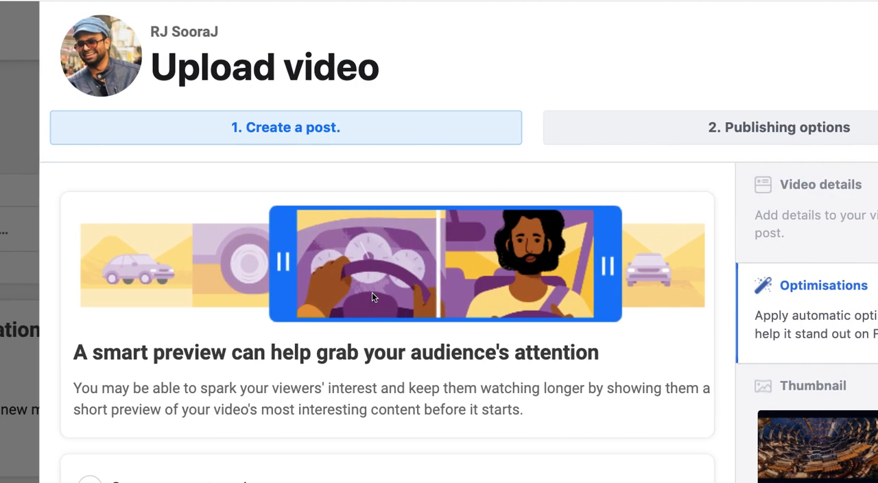
scroll(372, 292, down, 2)
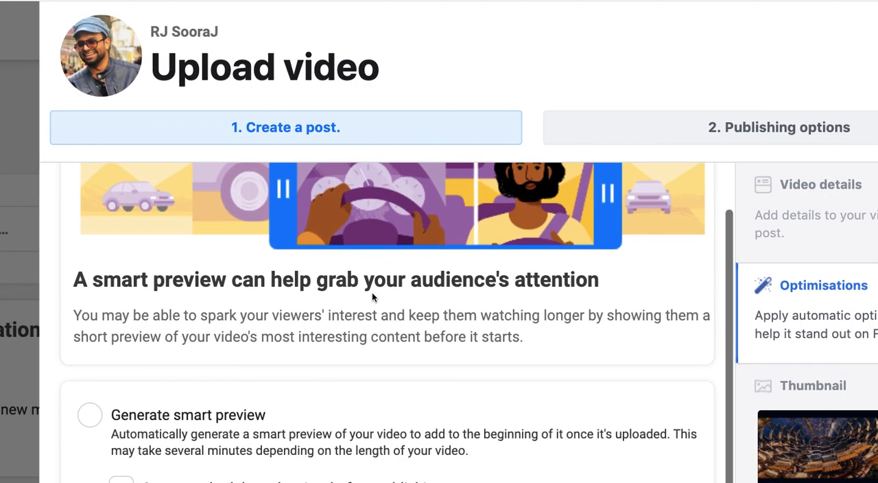
scroll(384, 296, up, 2)
scroll(392, 289, down, 1)
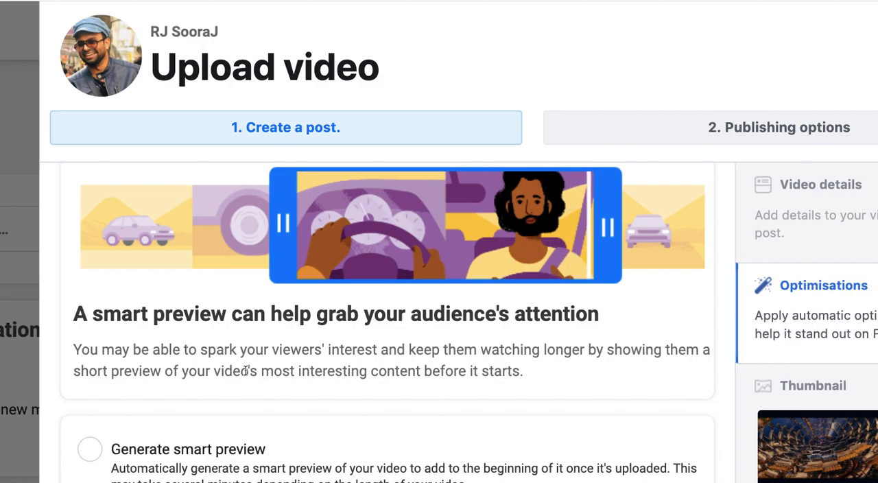
scroll(219, 387, down, 3)
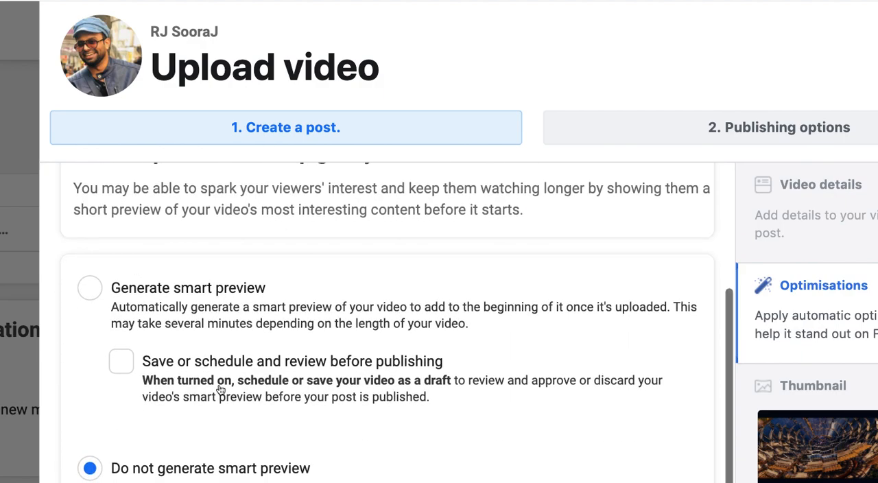
Enable Generate smart preview together with Save or schedule and review before publishing.
click(89, 290)
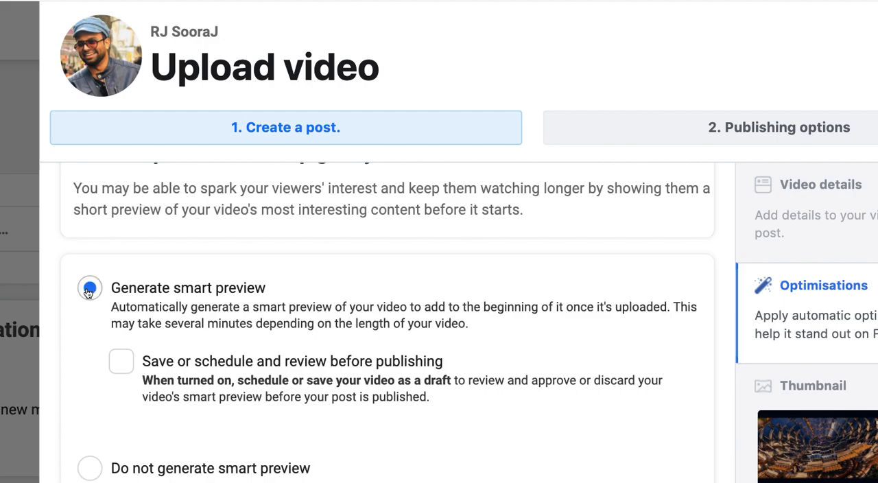
scroll(191, 288, down, 1)
scroll(189, 295, down, 1)
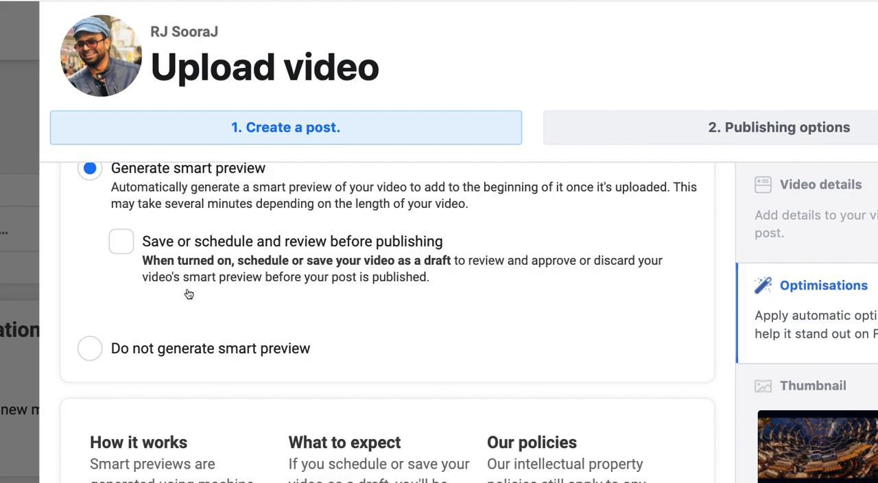
click(122, 245)
scroll(121, 246, down, 2)
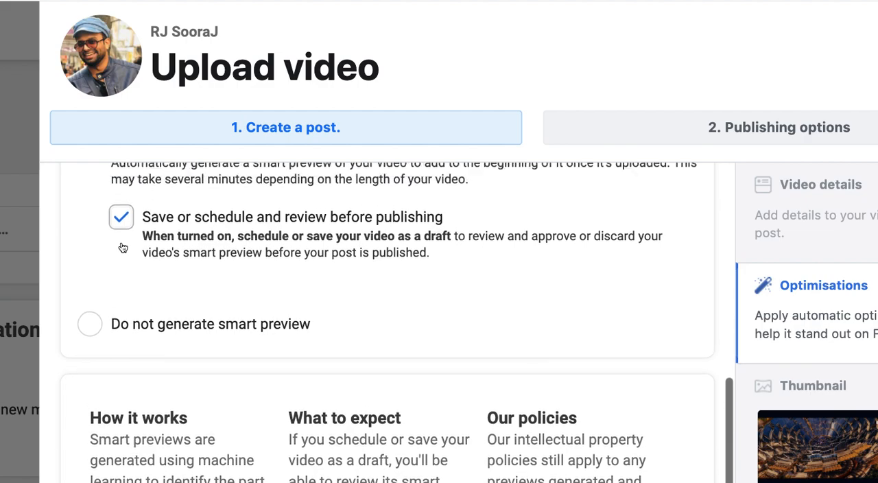
scroll(120, 241, up, 3)
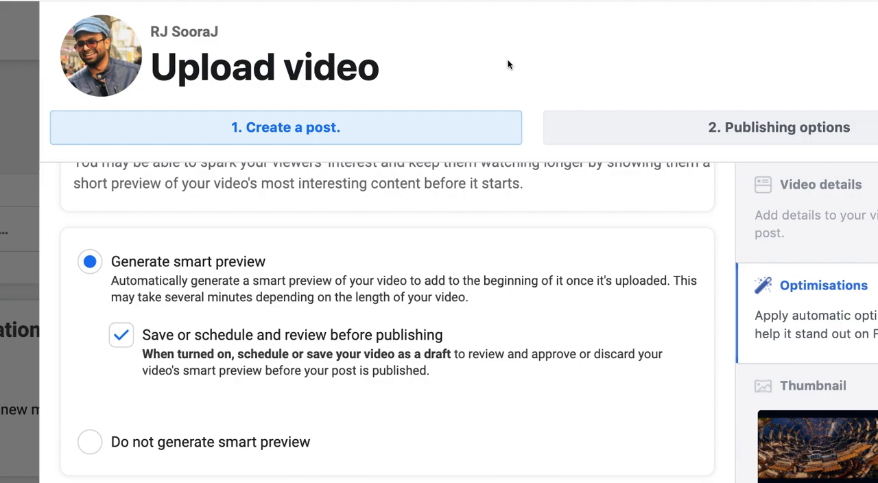
scroll(575, 202, down, 5)
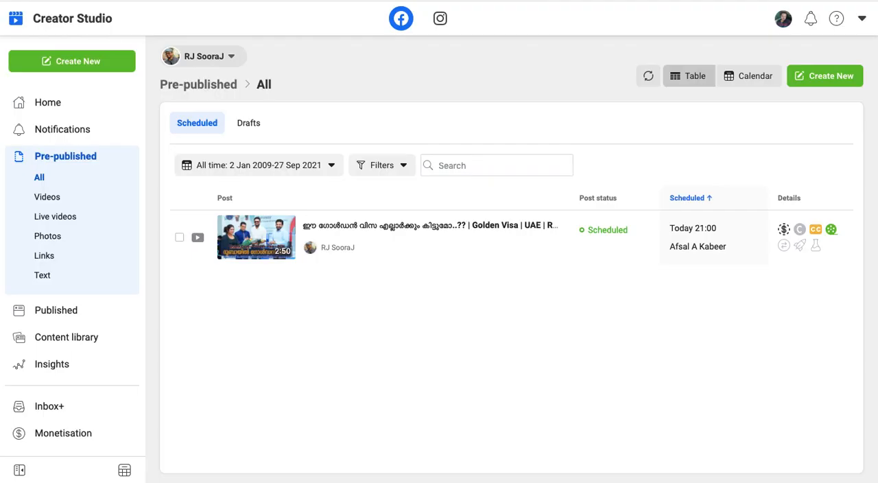
Preview the scheduled Golden Visa video post, unmute and pause its video, and close the preview.
mouse_move(325, 253)
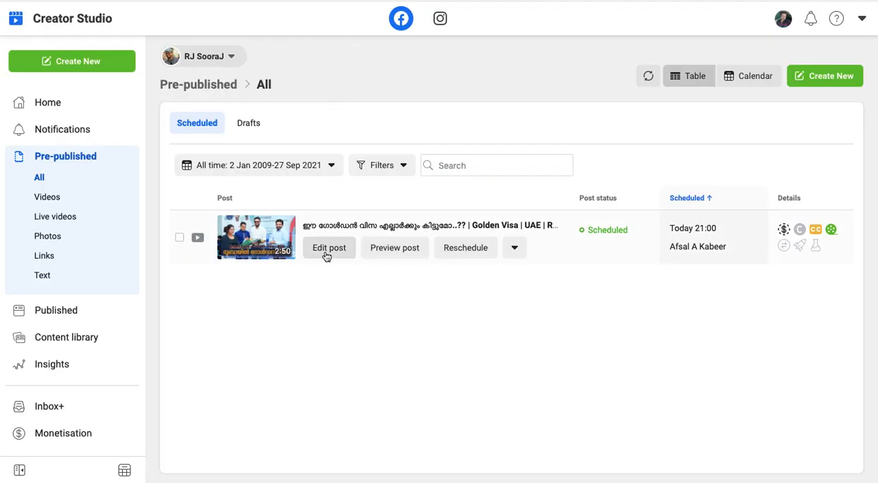
click(409, 253)
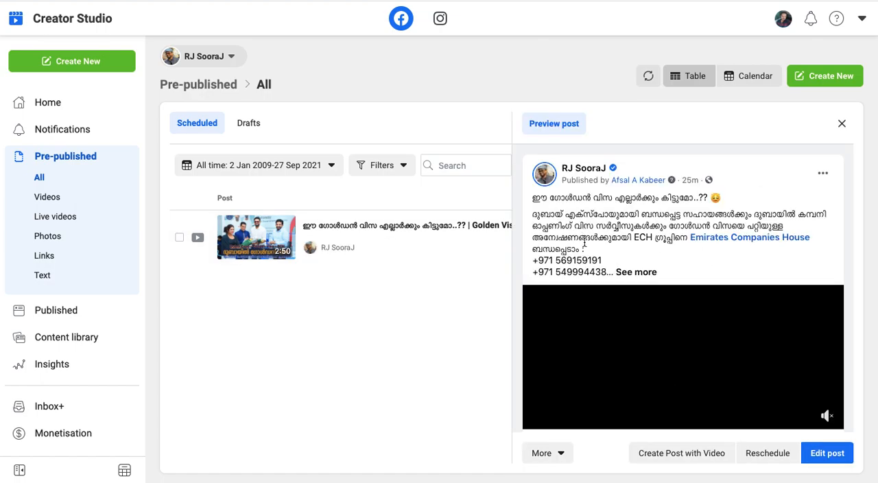
scroll(672, 334, down, 1)
click(827, 374)
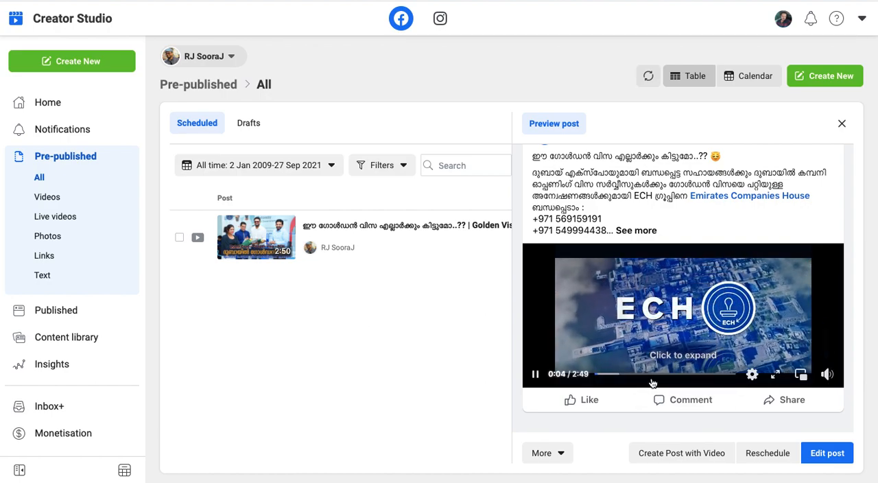
click(536, 376)
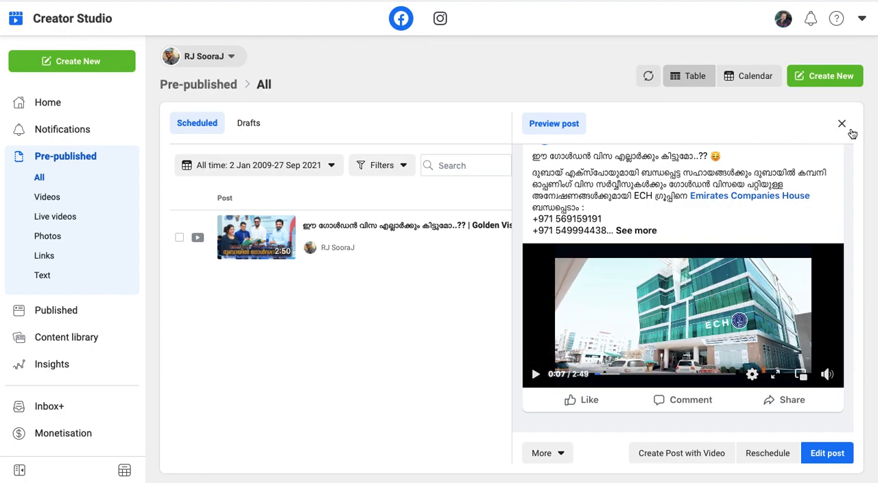
click(842, 125)
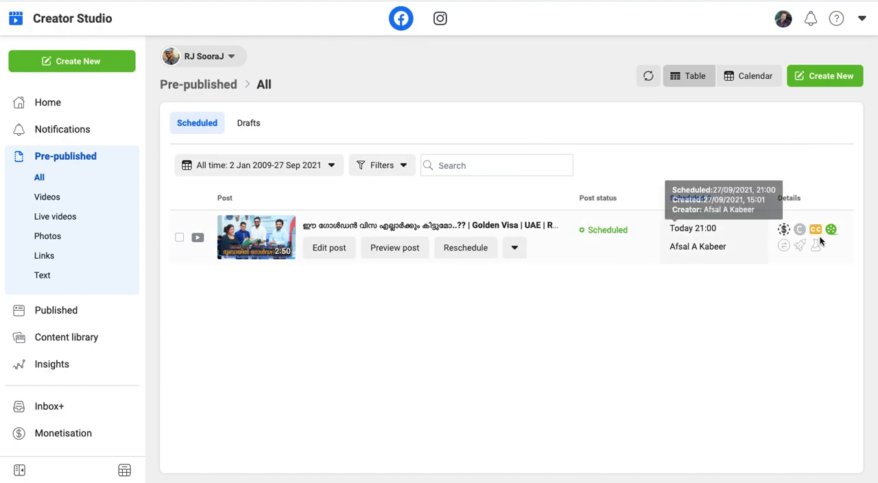
Open the smart preview review for the scheduled Golden Visa post and play its feed preview.
mouse_move(833, 232)
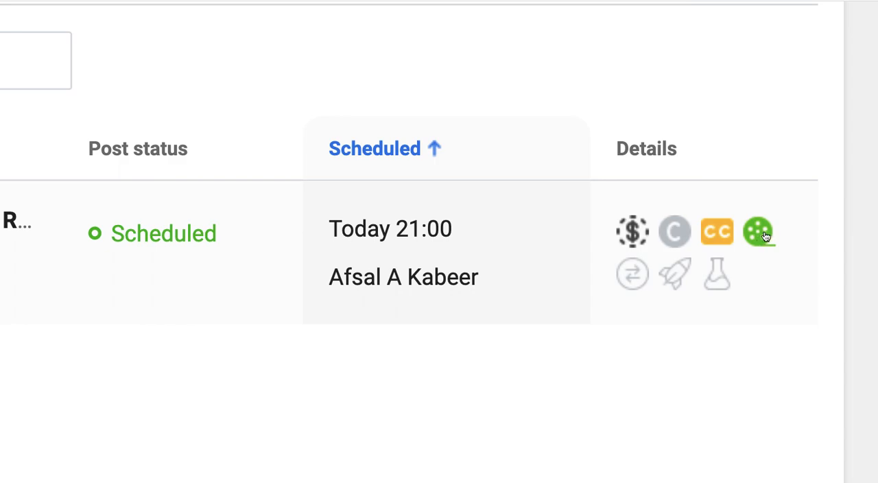
mouse_move(764, 232)
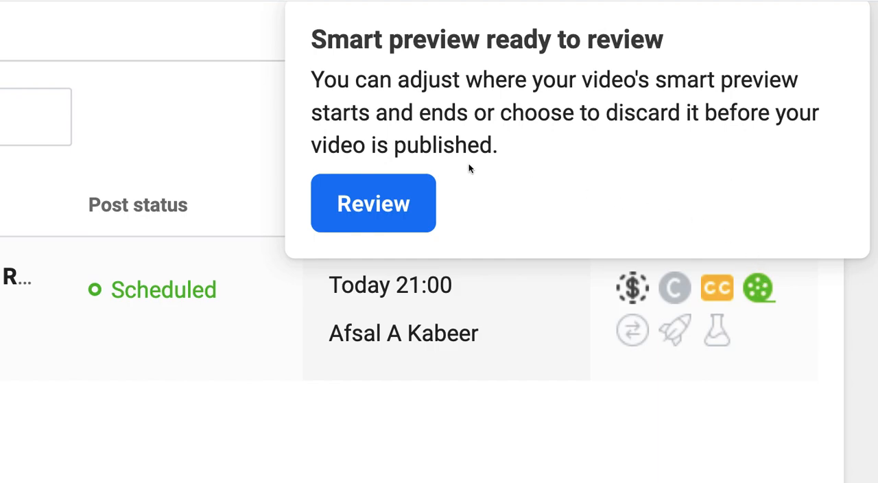
click(401, 202)
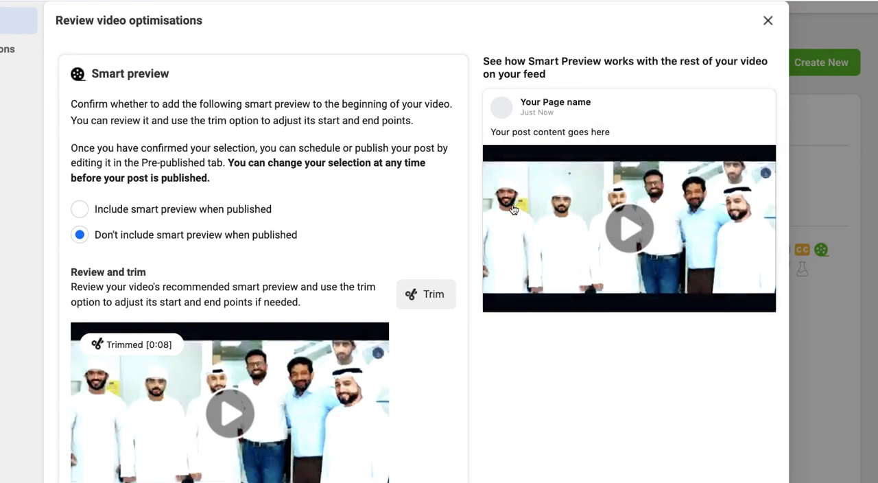
click(631, 234)
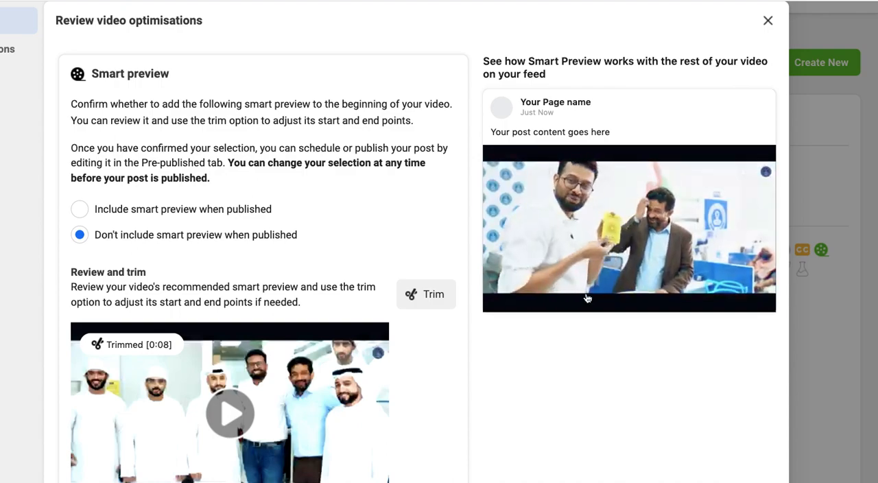